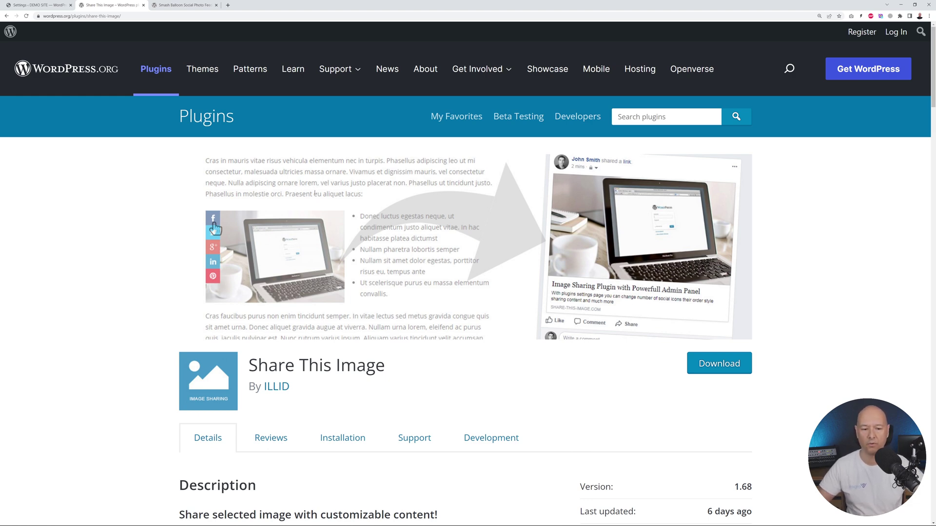
Switch to the Share Images settings showing Facebook, Twitter, LinkedIn and Pinterest sharing enabled
click(50, 6)
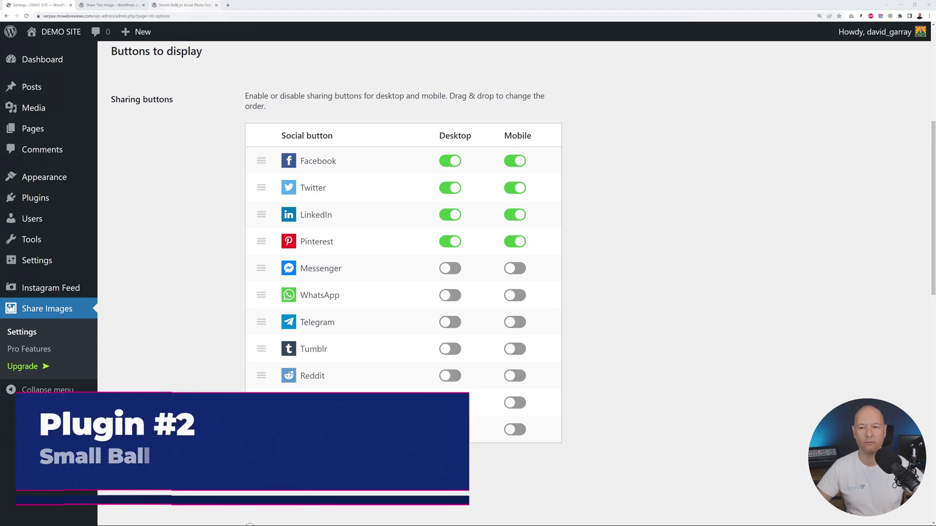
Switch to the Smash Balloon Social Photo Feed plugin page on WordPress.org
click(185, 5)
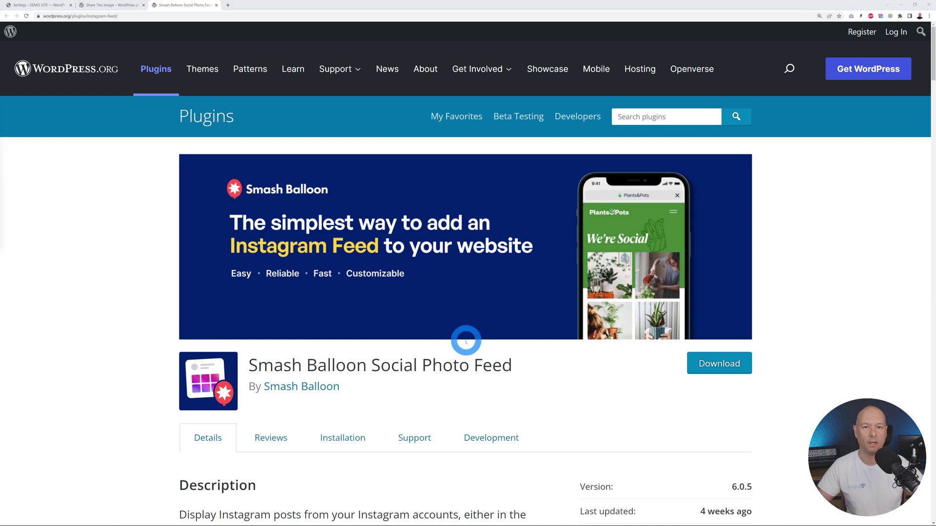
Scroll the Smash Balloon page down past Description and Features to its Benefits list
scroll(460, 340, down, 3)
scroll(460, 339, down, 1)
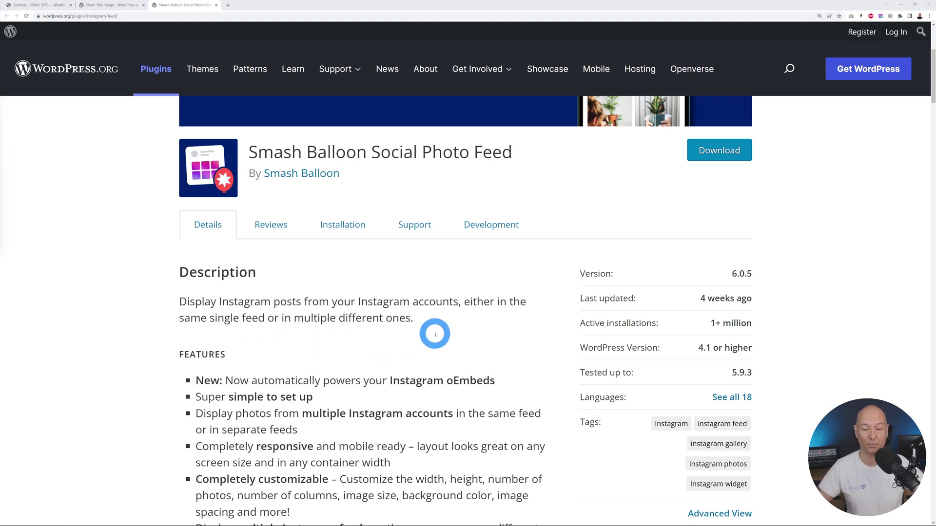
scroll(434, 330, down, 3)
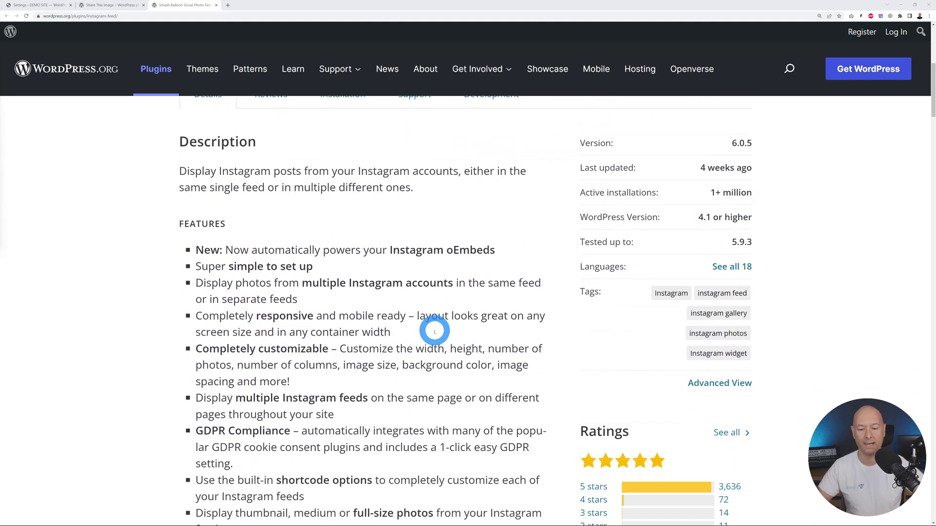
scroll(434, 331, down, 3)
scroll(434, 330, down, 5)
scroll(434, 331, down, 3)
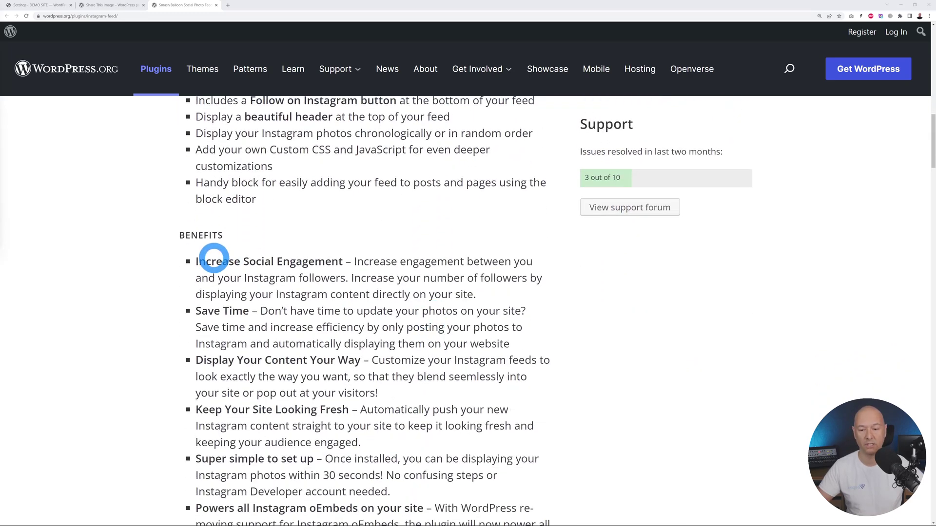
scroll(414, 278, down, 1)
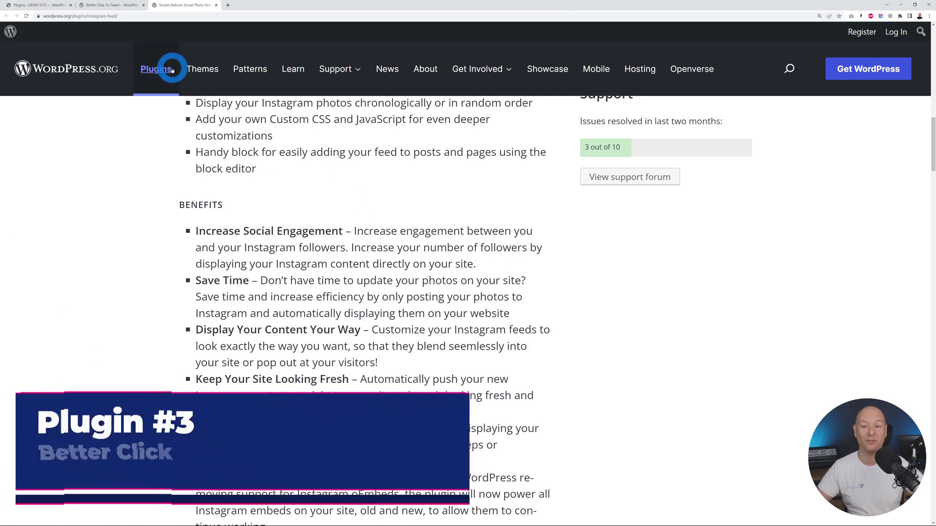
View the Better Click To Tweet page, then open Sample Page from the admin Pages list
click(107, 5)
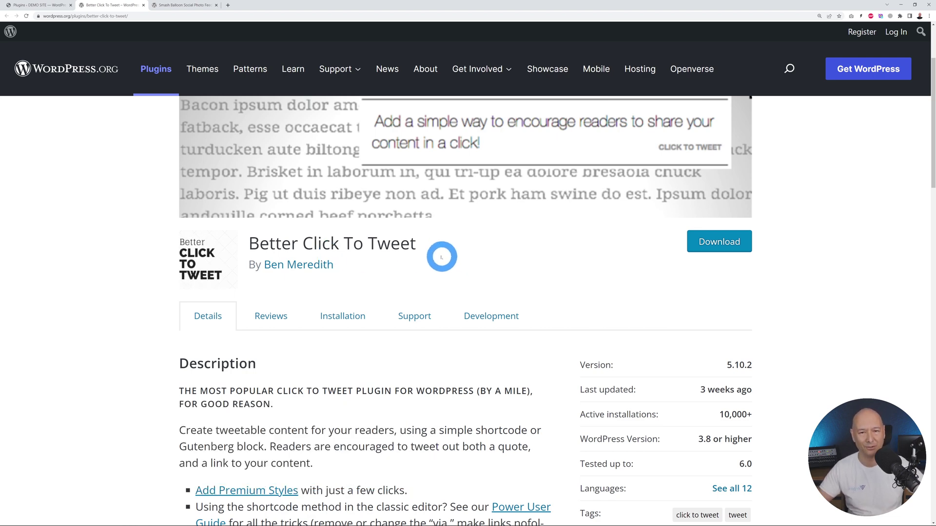
click(43, 6)
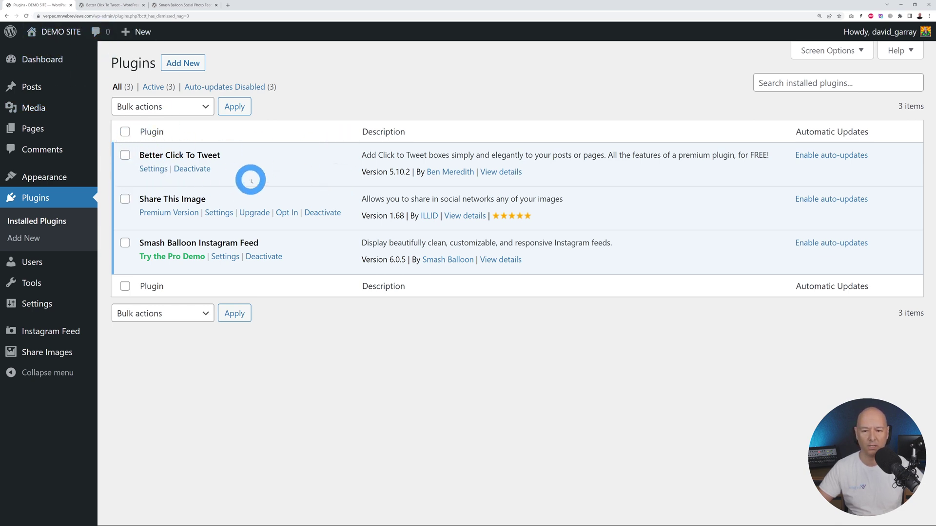
click(32, 130)
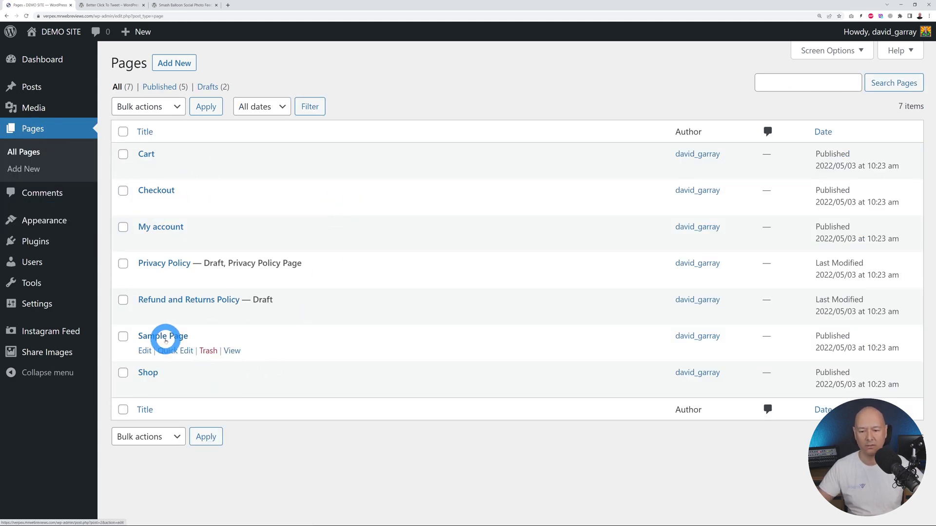
click(161, 339)
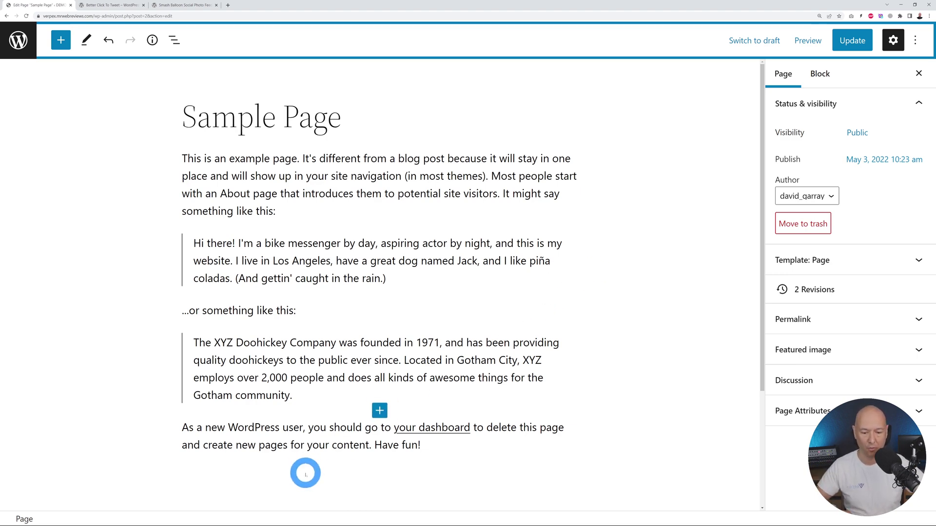
Add a Shortcode block at the end of Sample Page and paste the bctt quote shortcode
click(61, 40)
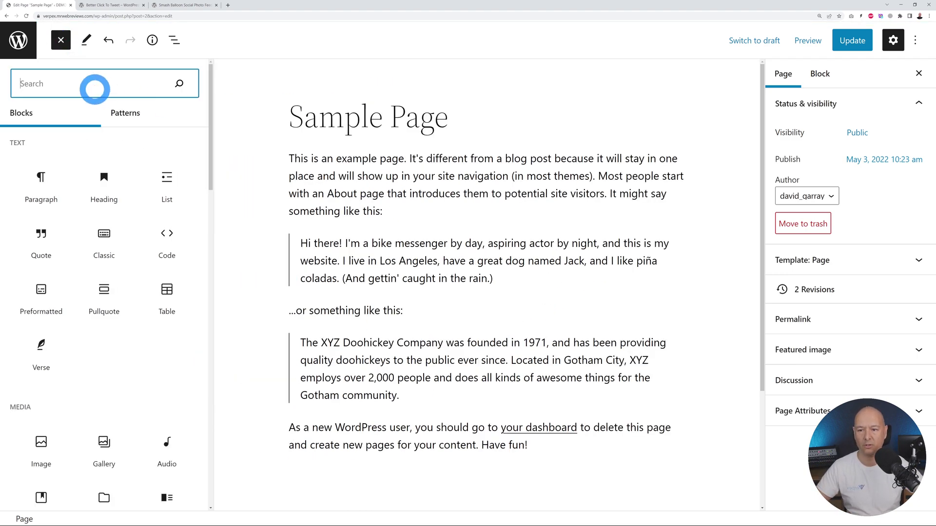
text(short)
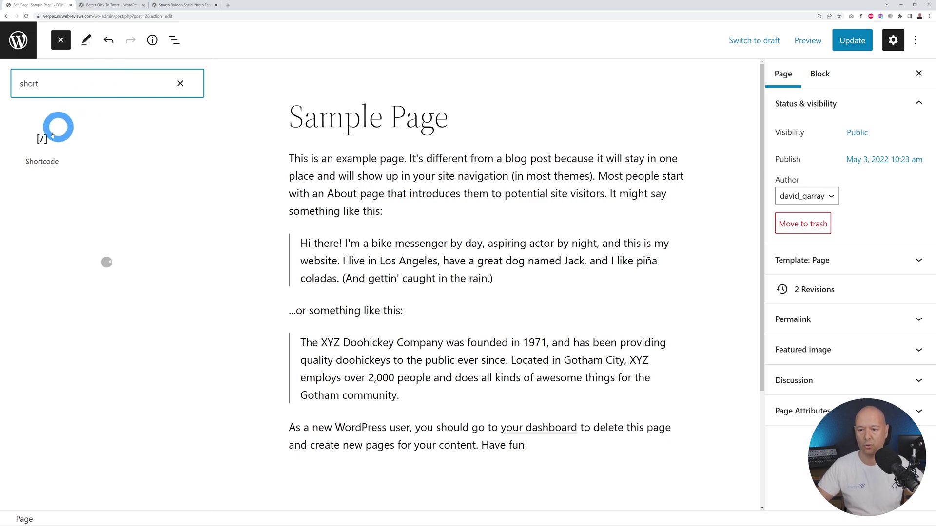
click(39, 142)
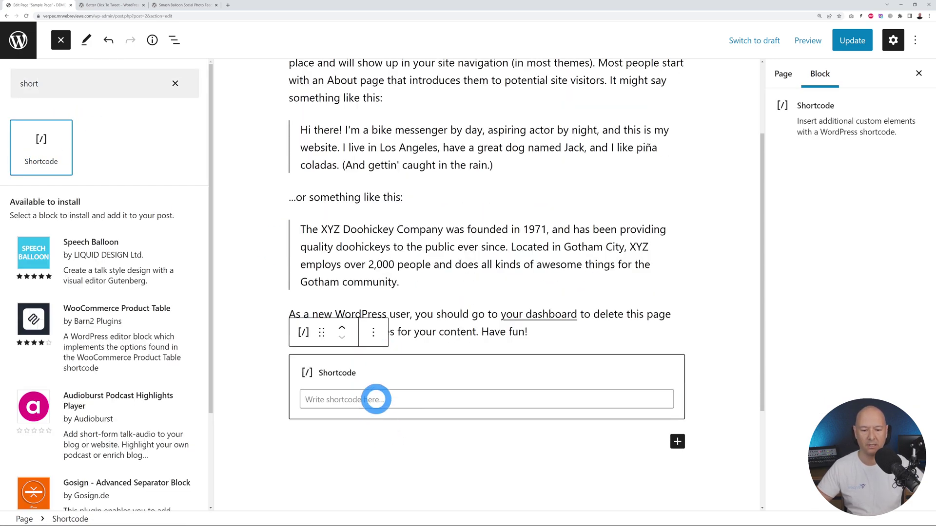
click(397, 396)
text([bctt tweet="Meaningful, tweetable quote."])
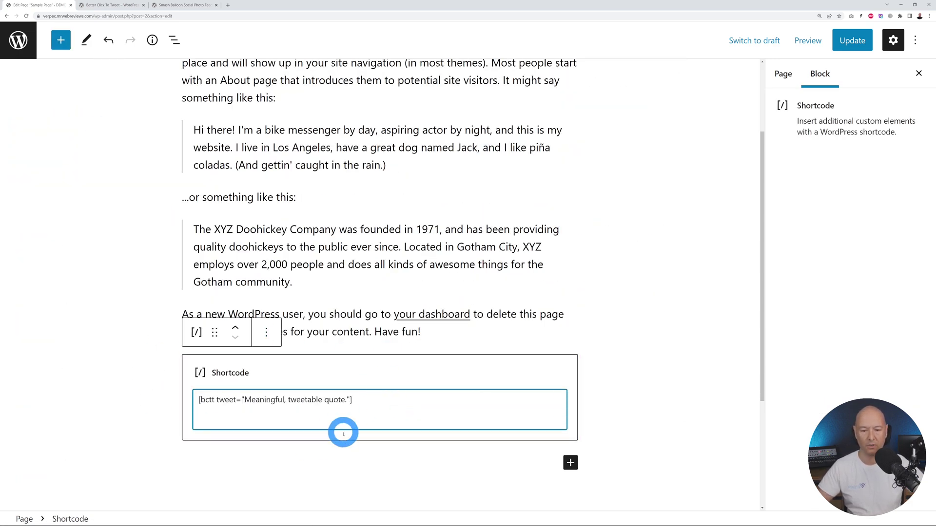
Preview Sample Page in a new browser tab
click(621, 229)
click(806, 41)
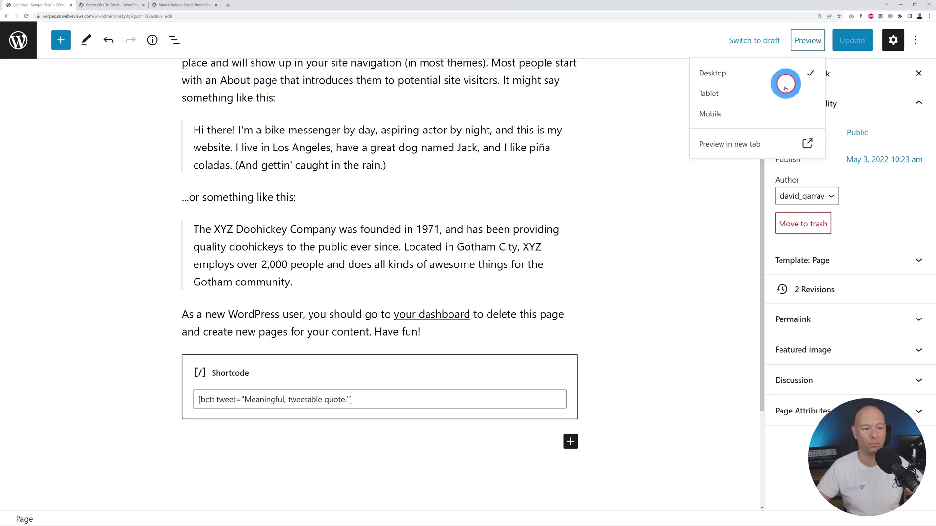
click(763, 153)
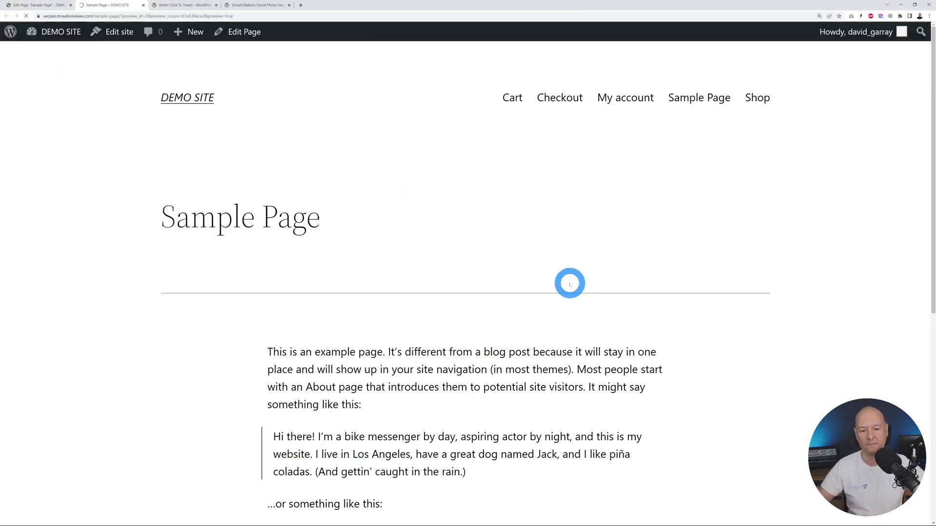
Draft a prefilled tweet from the click-to-tweet box, then switch to the YourChannel page
scroll(638, 277, down, 10)
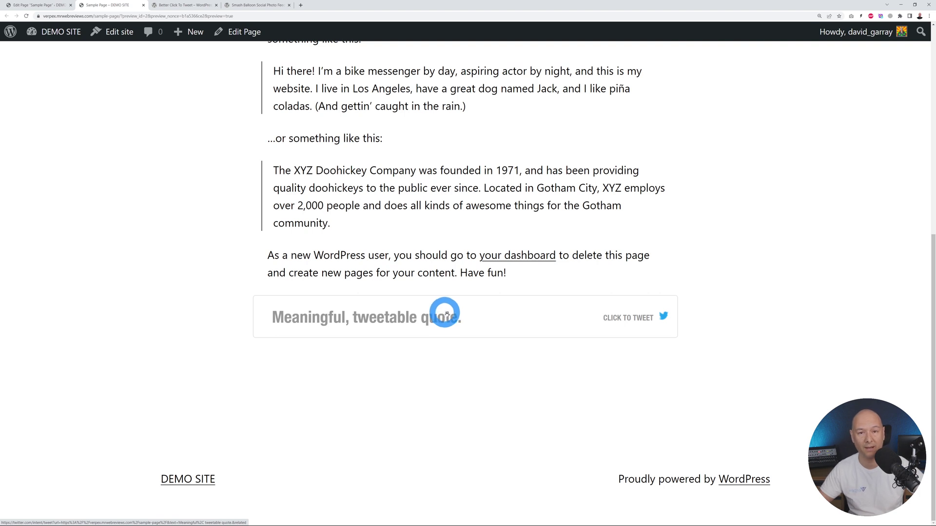
click(629, 317)
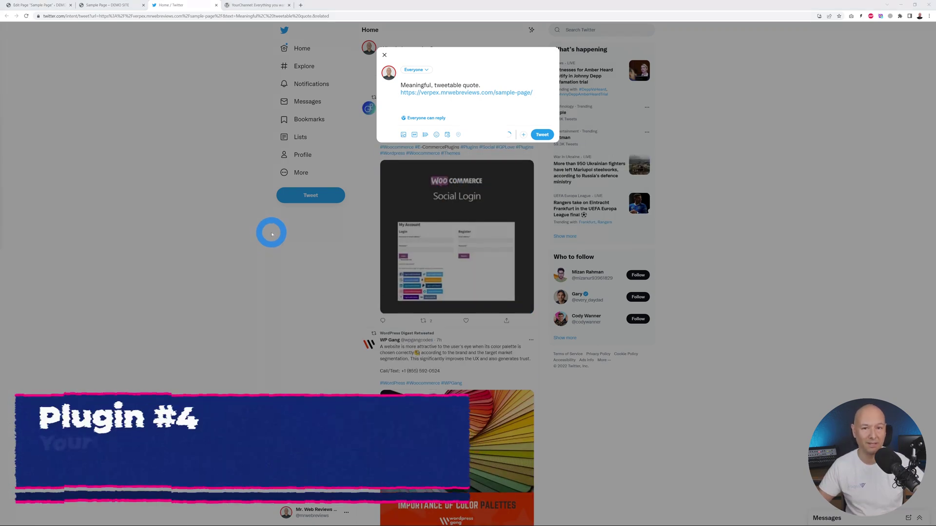
click(254, 5)
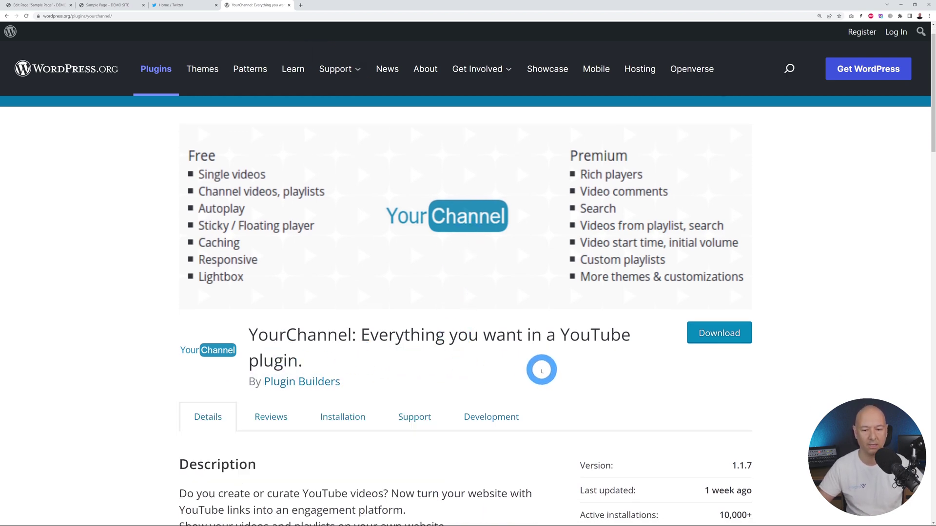
scroll(502, 360, down, 1)
scroll(501, 361, down, 1)
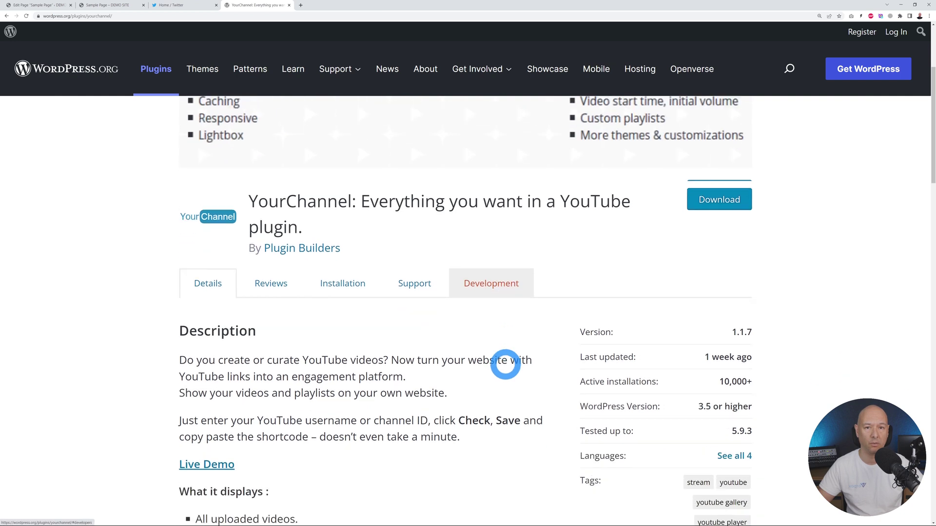
scroll(503, 364, down, 1)
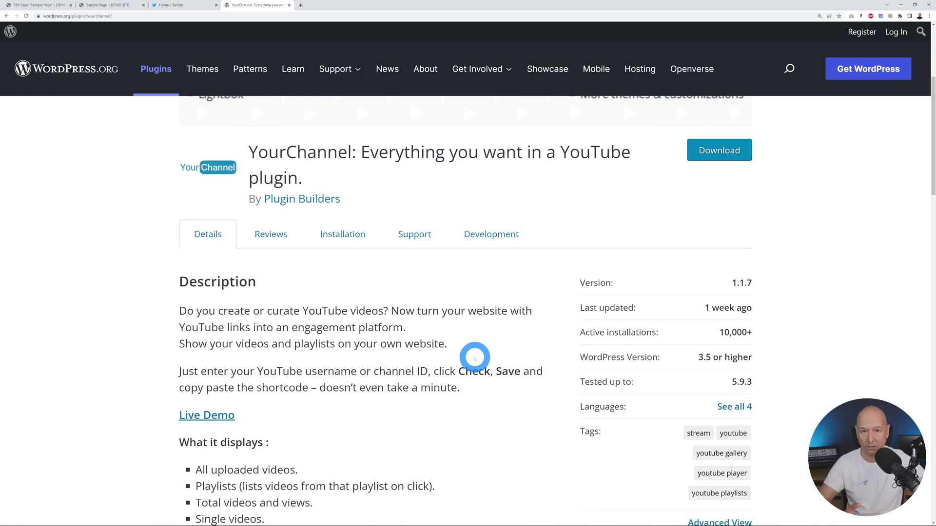
scroll(473, 357, down, 1)
scroll(466, 355, down, 2)
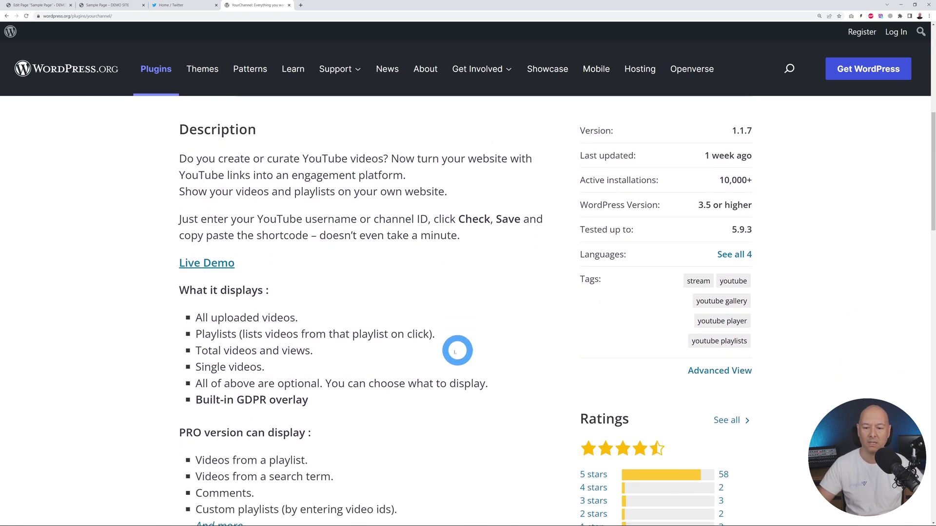
scroll(457, 350, down, 1)
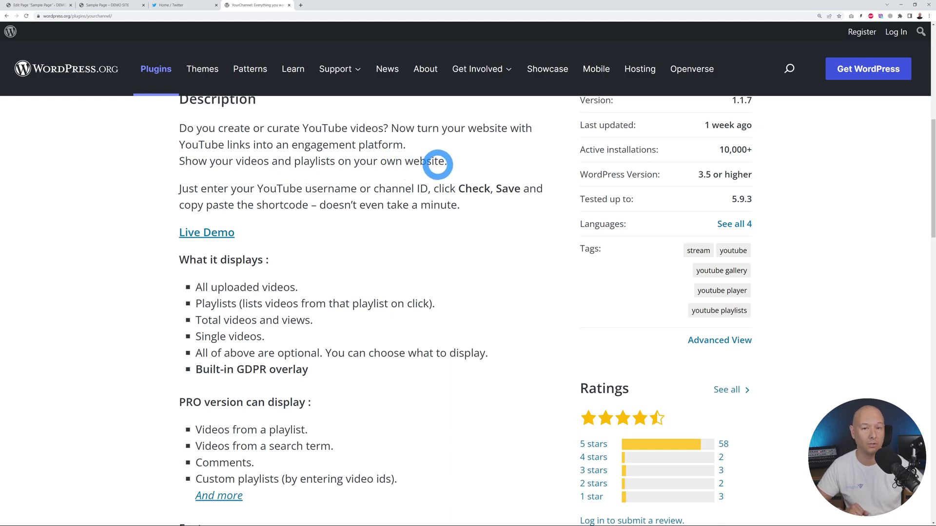
scroll(431, 167, up, 4)
scroll(431, 167, up, 4)
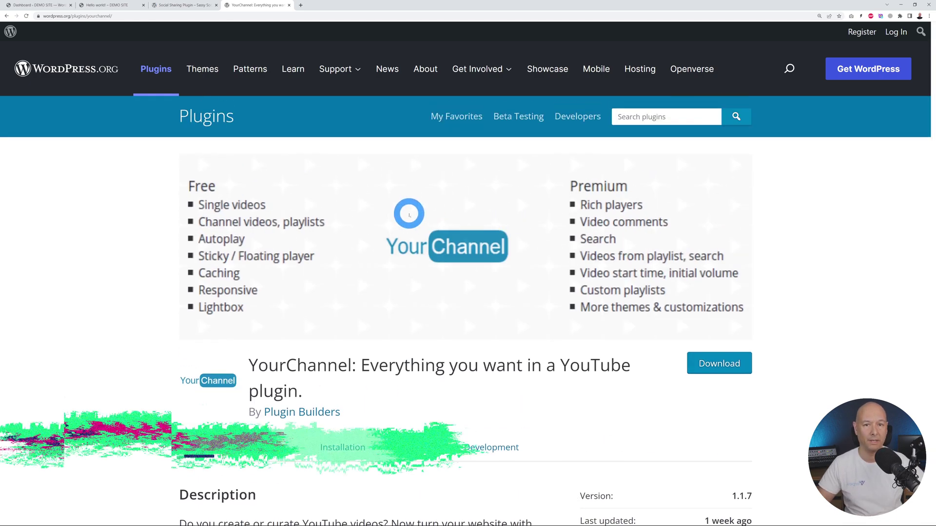
Review Sassy Social Share's description and its 100+ sharing services, then open the Hello world! post
click(183, 5)
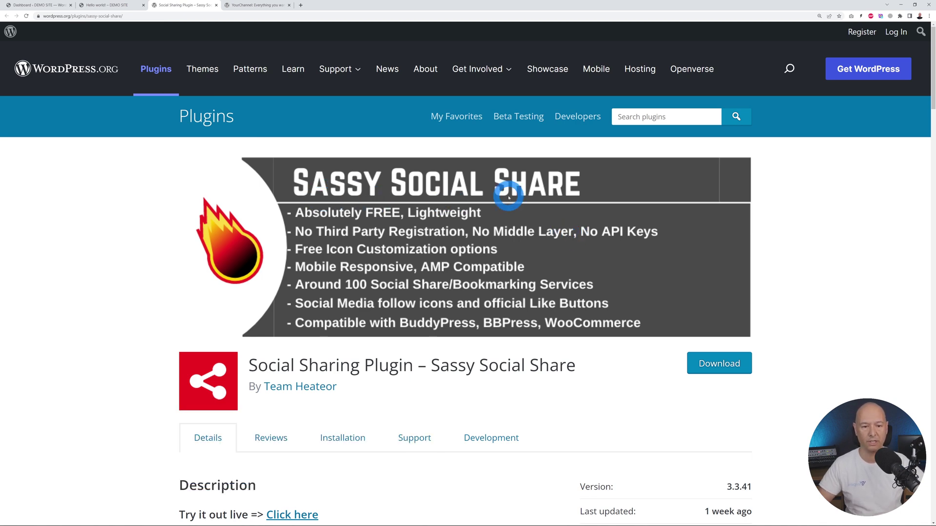
scroll(583, 243, down, 3)
scroll(583, 243, down, 2)
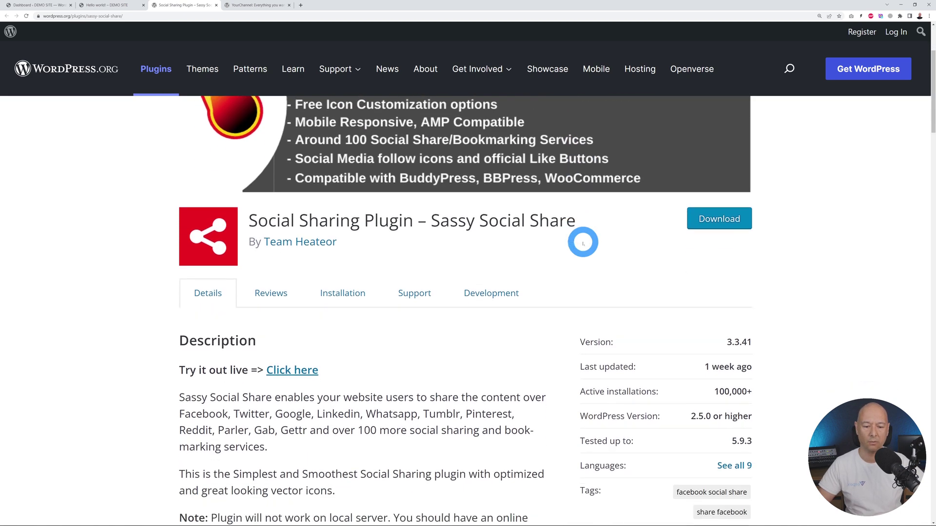
drag(359, 331, 452, 332)
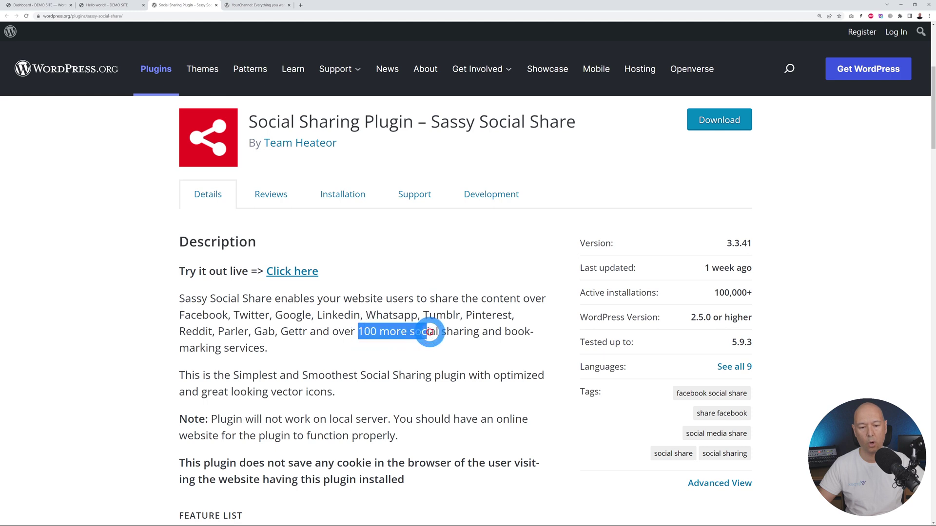
click(433, 351)
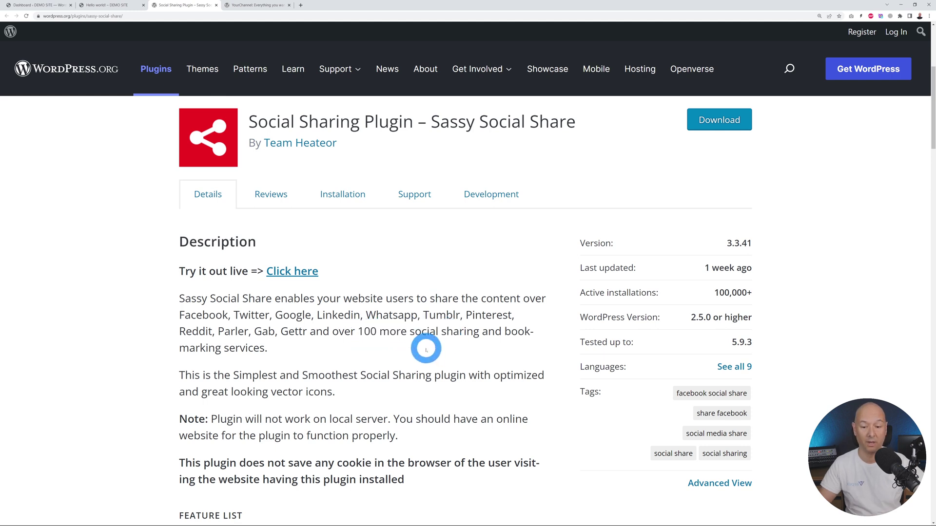
click(105, 5)
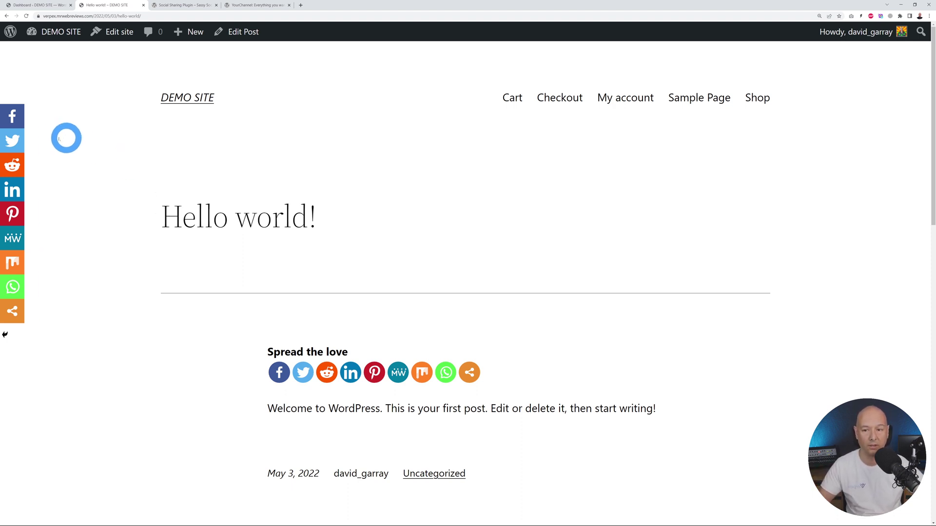
Draft a Twitter share of the Hello world! post, then switch to the WP Video Lightbox page
click(19, 141)
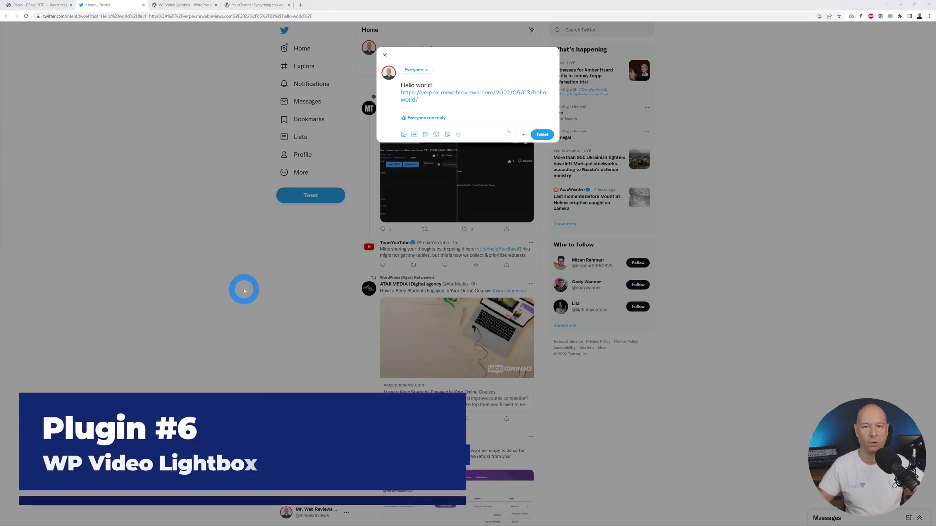
click(188, 6)
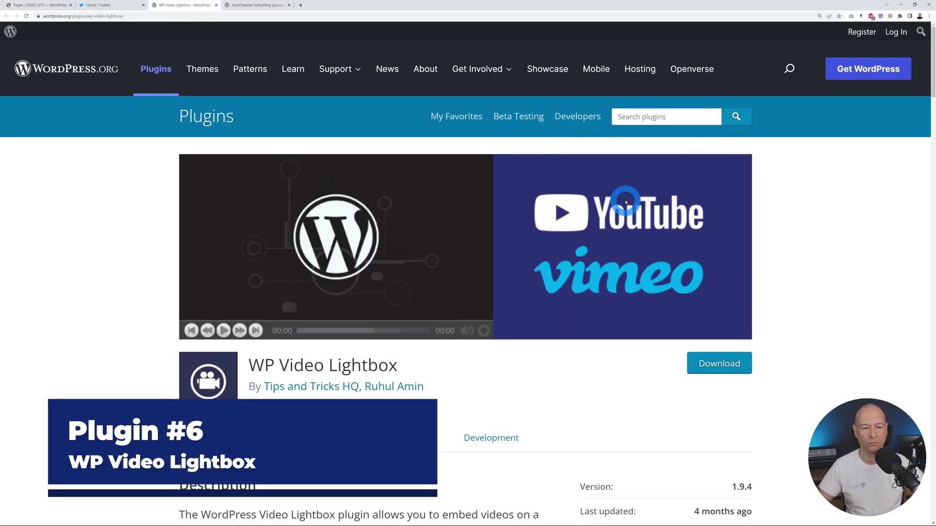
Glance at the YourChannel tab, then read through WP Video Lightbox's description
scroll(704, 280, down, 2)
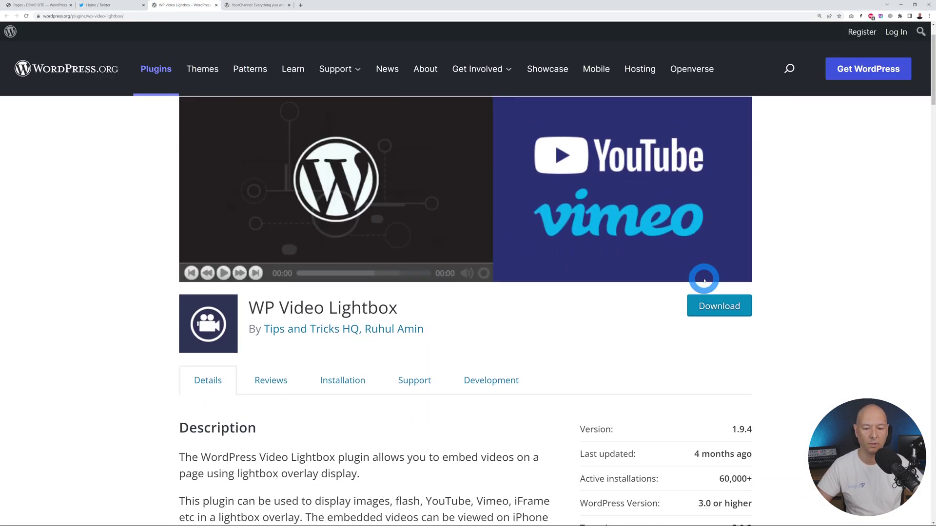
scroll(585, 328, up, 2)
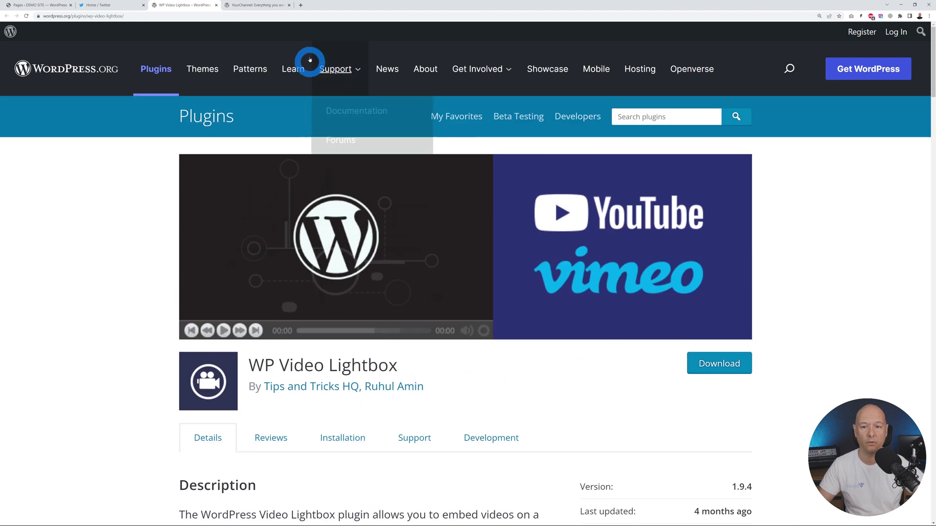
click(258, 4)
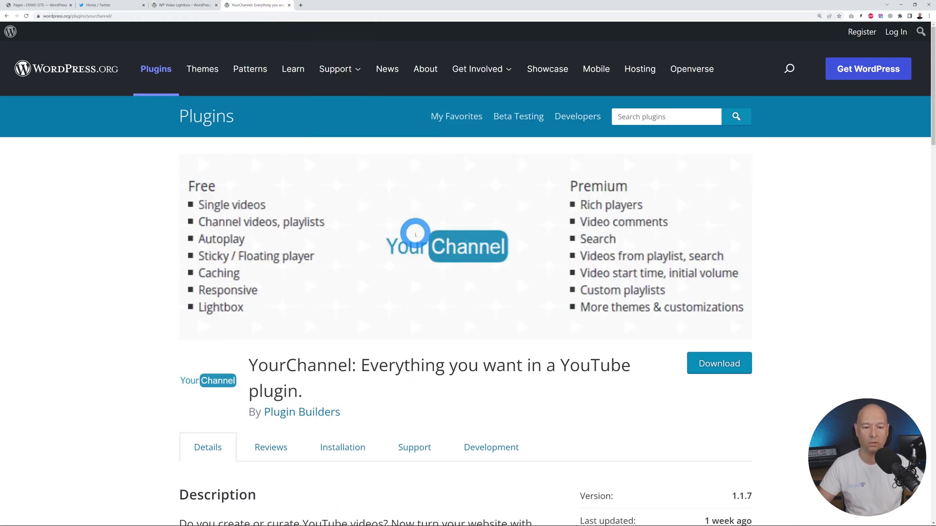
click(189, 5)
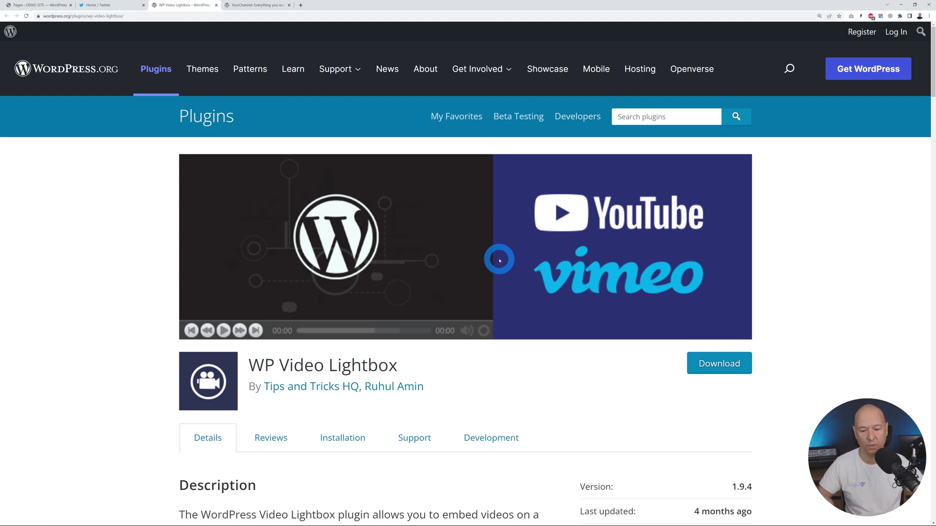
scroll(499, 261, down, 2)
scroll(497, 259, down, 2)
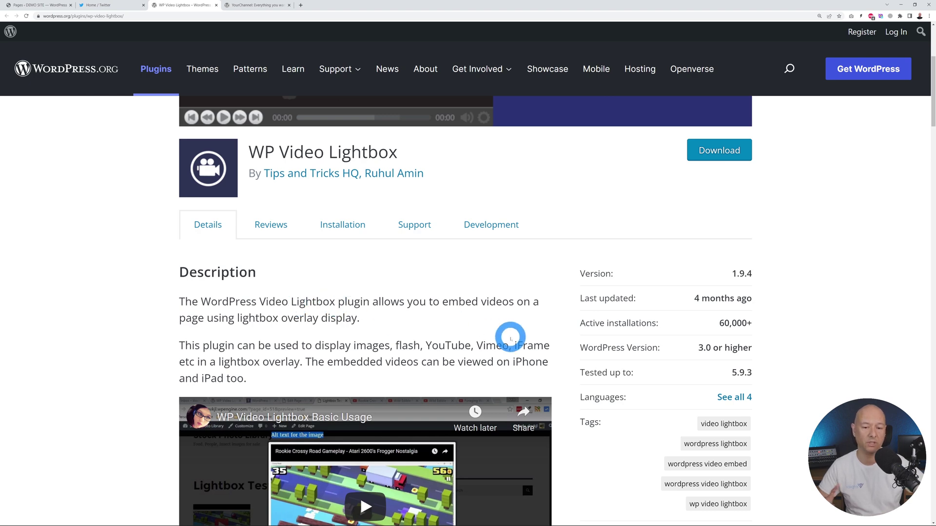
scroll(508, 275, up, 4)
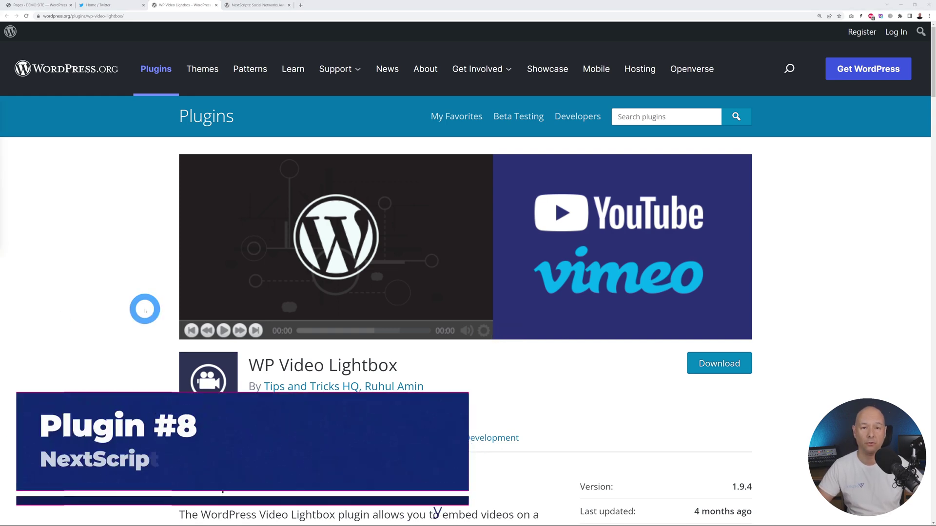
Read the NextScripts Auto-Poster description, then open the Revive Old Posts plugin page
click(247, 6)
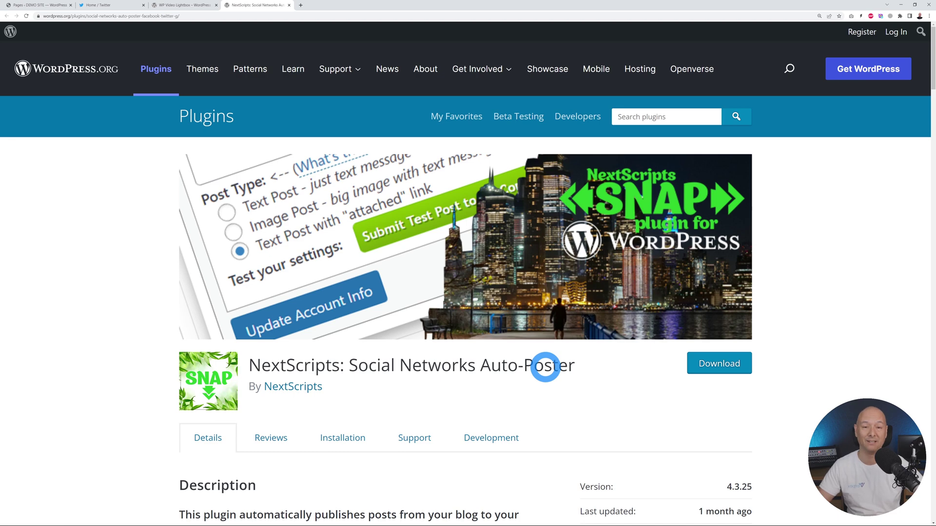
scroll(545, 367, down, 3)
scroll(545, 367, down, 1)
scroll(545, 367, down, 1)
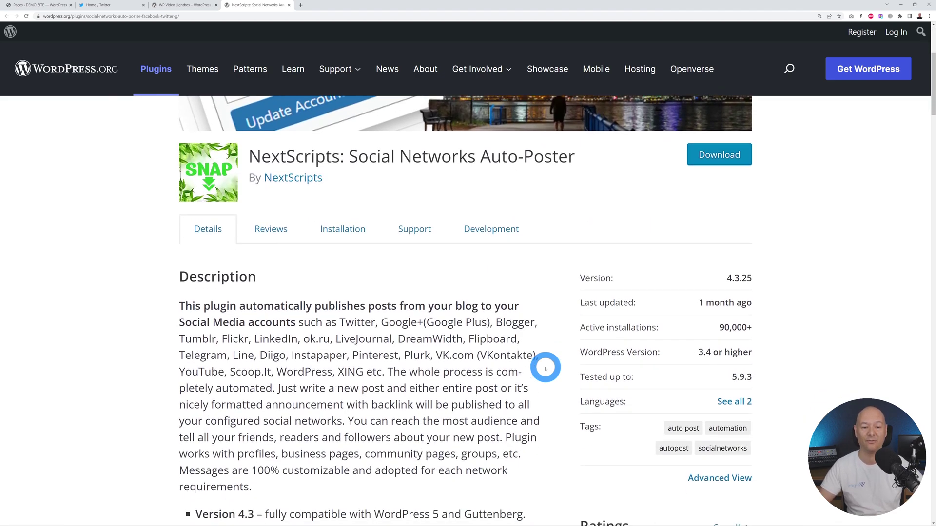
scroll(545, 367, down, 1)
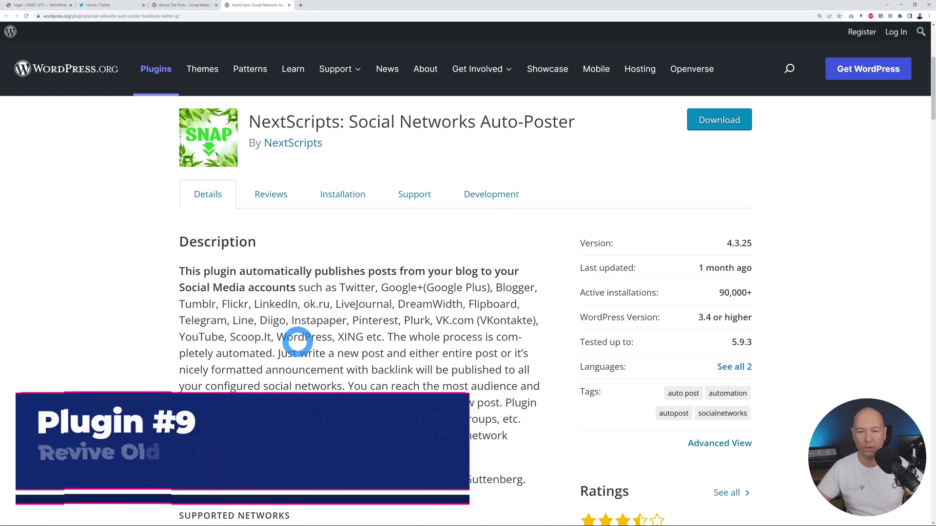
click(182, 5)
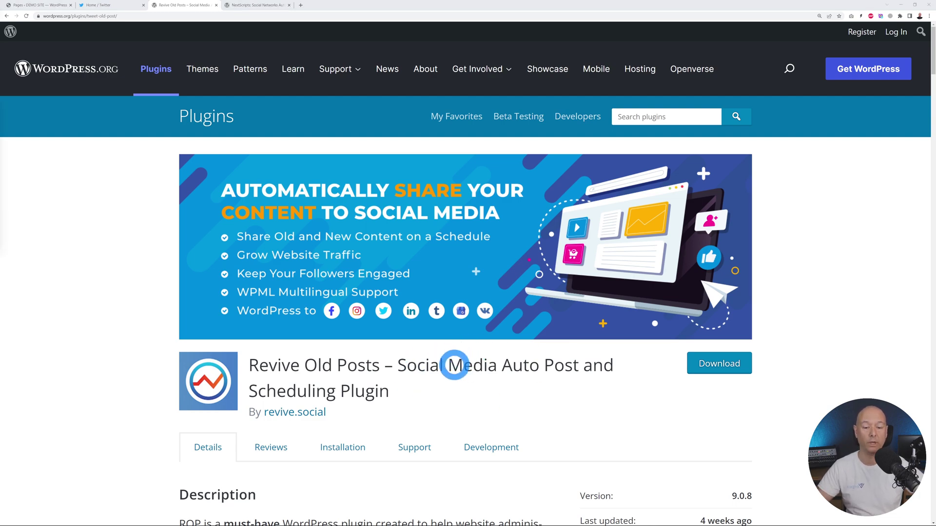
Scroll Revive Old Posts down to 'How can Revive Old Posts help me', then bring up Yoast SEO
scroll(454, 365, down, 3)
scroll(444, 361, down, 7)
scroll(483, 357, down, 3)
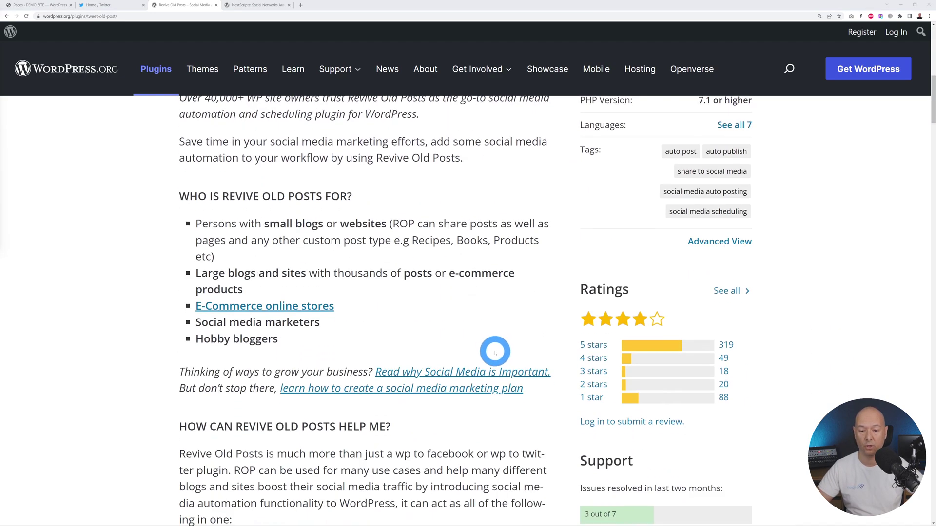
scroll(495, 349, down, 2)
scroll(494, 350, down, 1)
scroll(531, 351, down, 2)
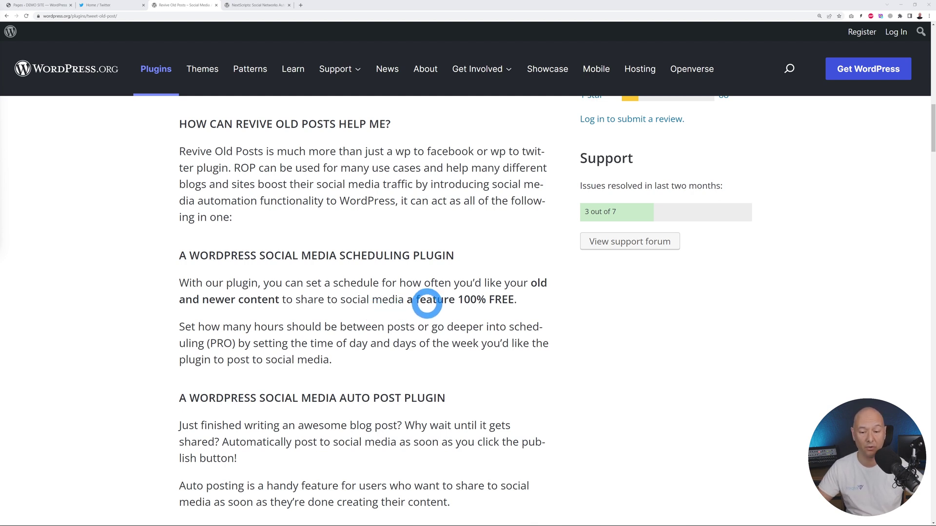
scroll(438, 339, down, 1)
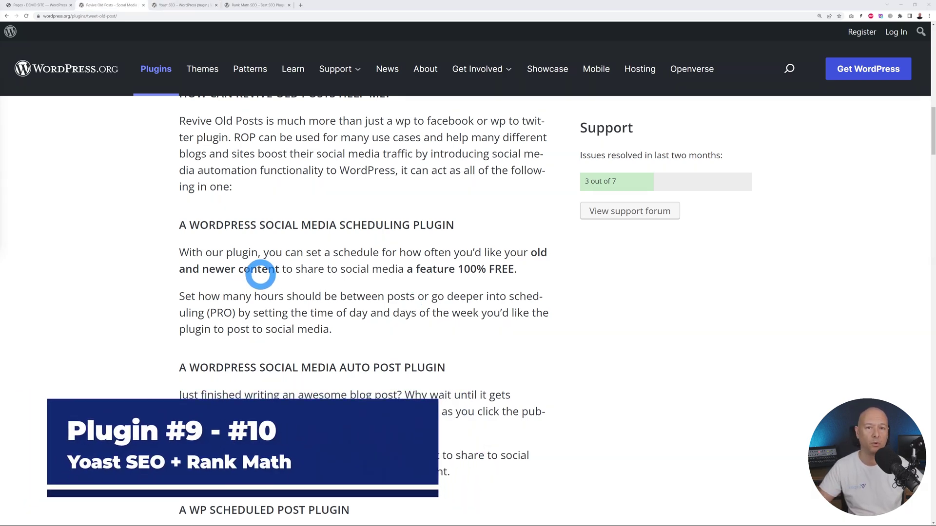
click(182, 6)
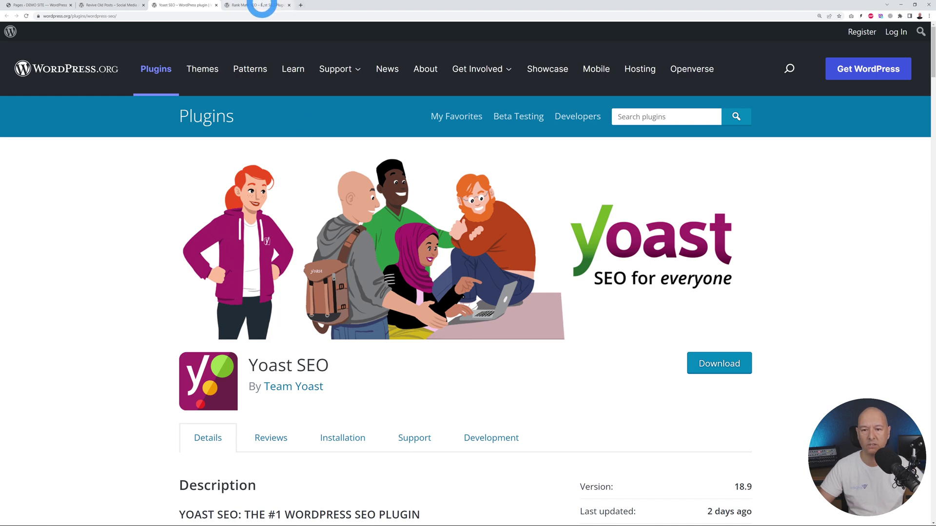
View the Rank Math SEO plugin page, then return to the Yoast SEO page
click(261, 6)
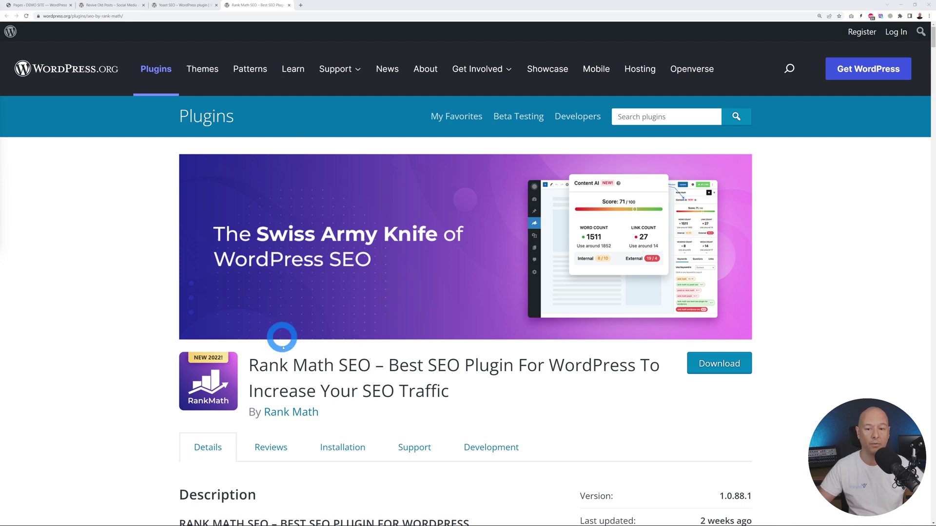
click(185, 5)
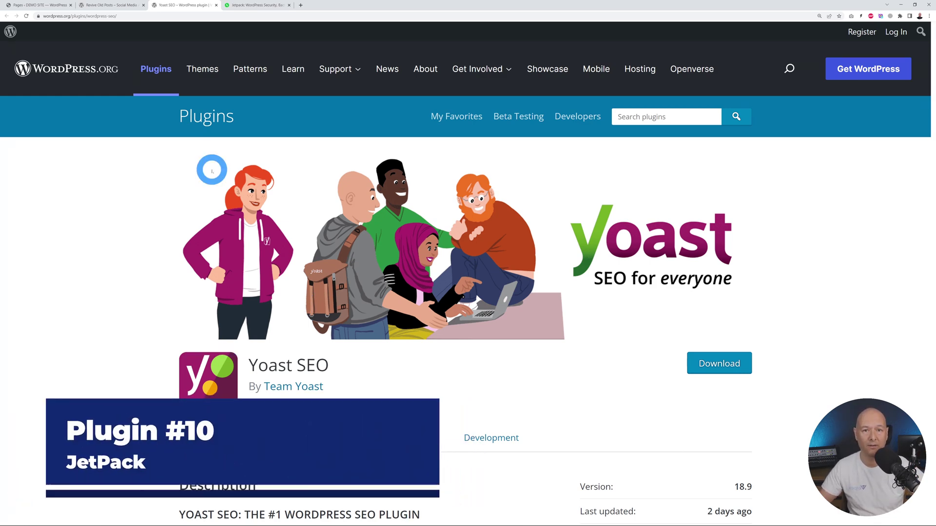
Switch to the Jetpack tab showing the jetpack.com homepage
click(256, 5)
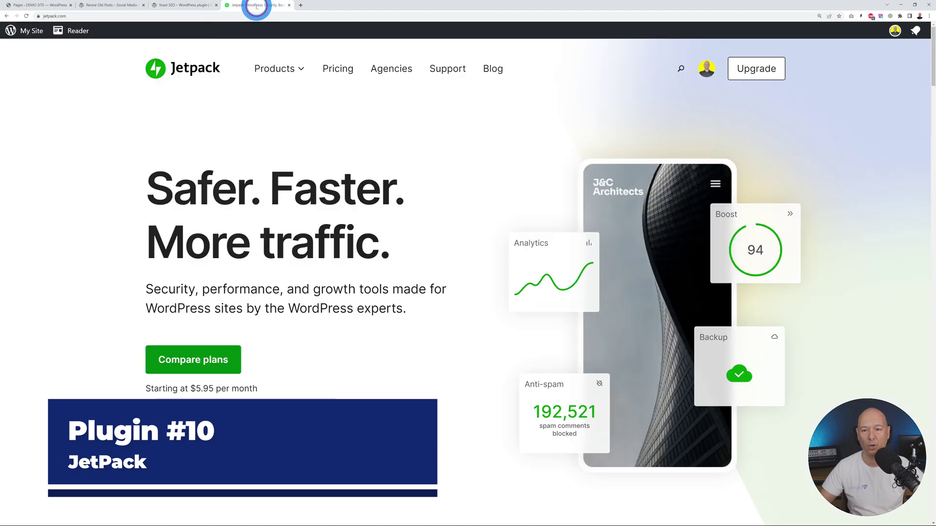